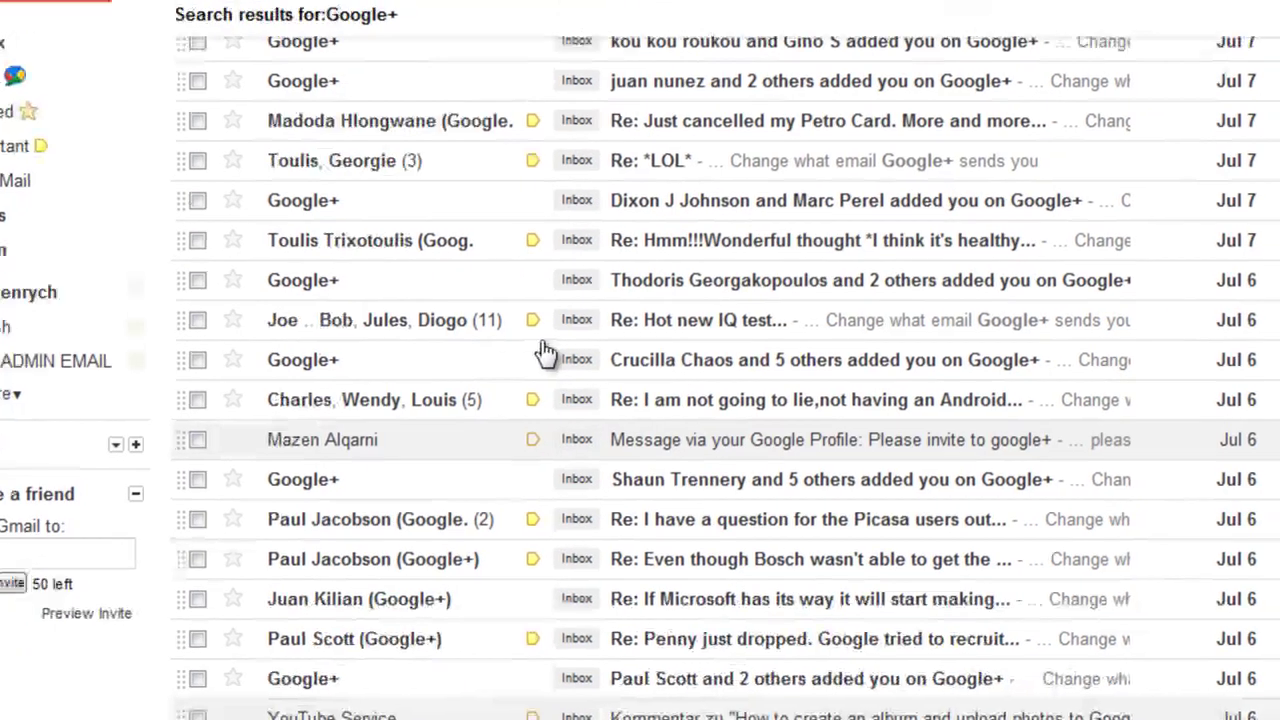
# Scroll up and down through the Gmail search results of Google+ notification emails
pyautogui.scroll(2, 530, 395)
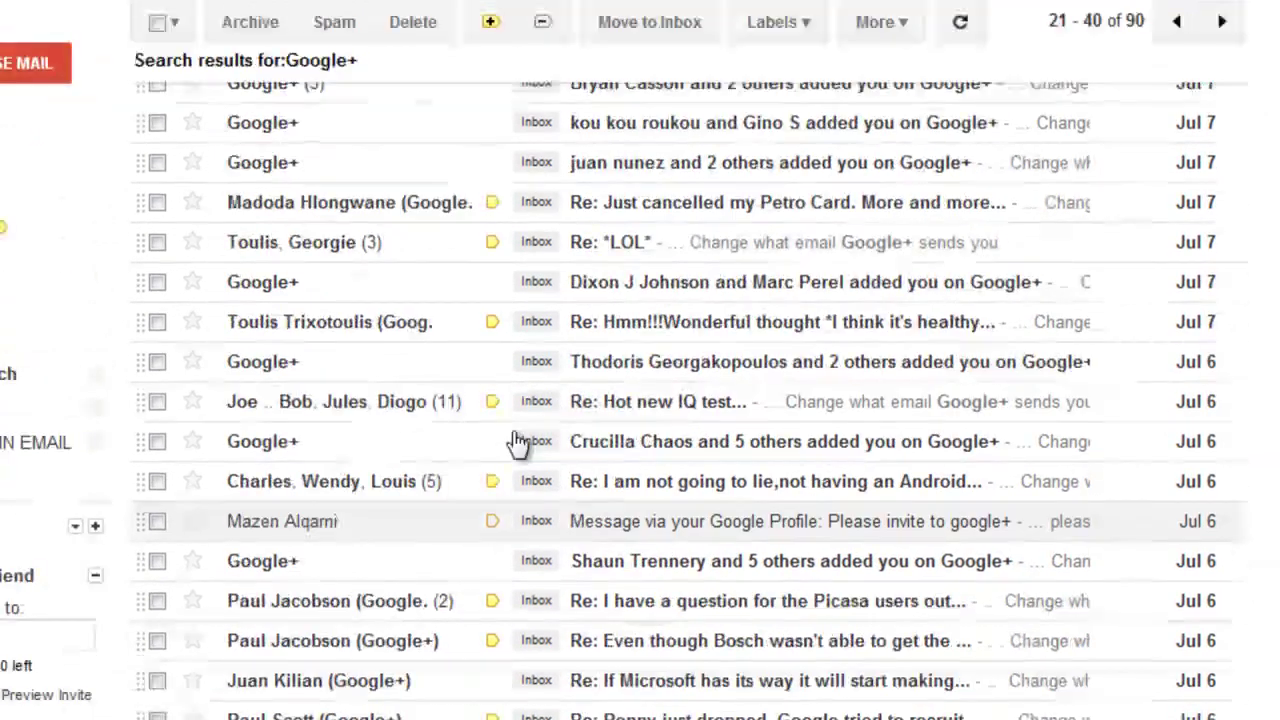
pyautogui.scroll(-3, 865, 615)
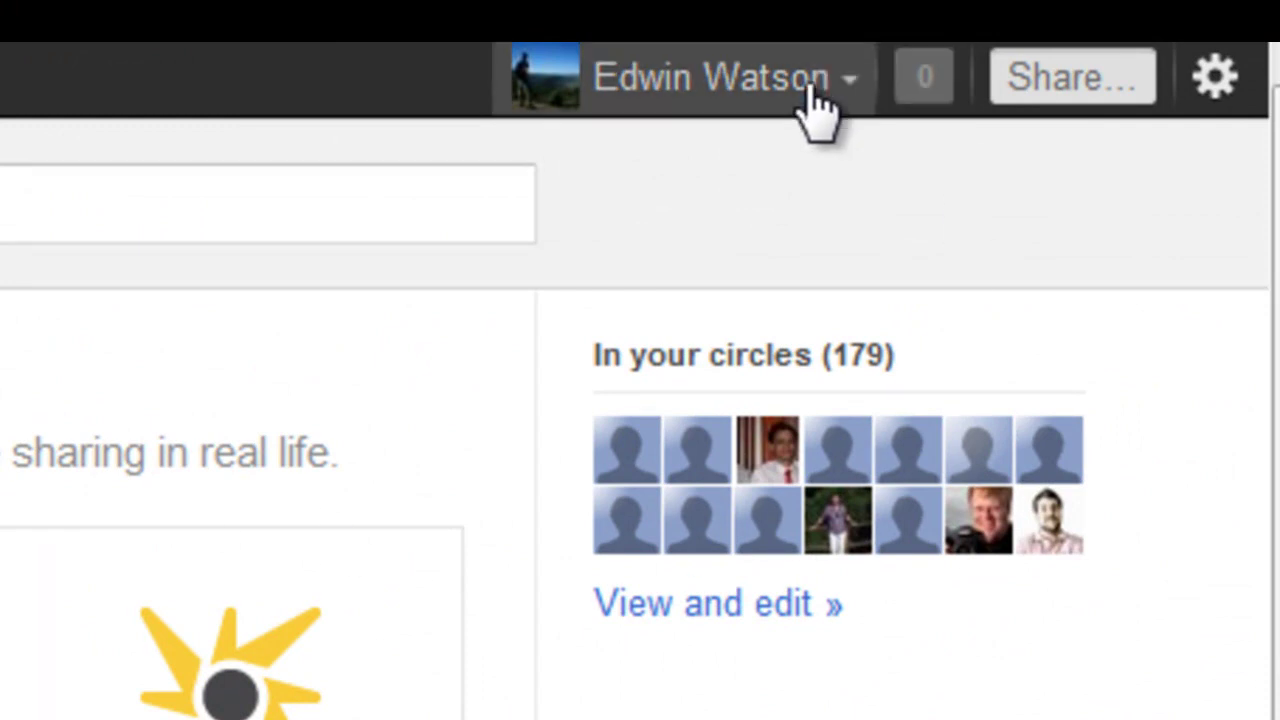
# From the account menu, go to Account settings and open the Google+ section
pyautogui.click(815, 95)
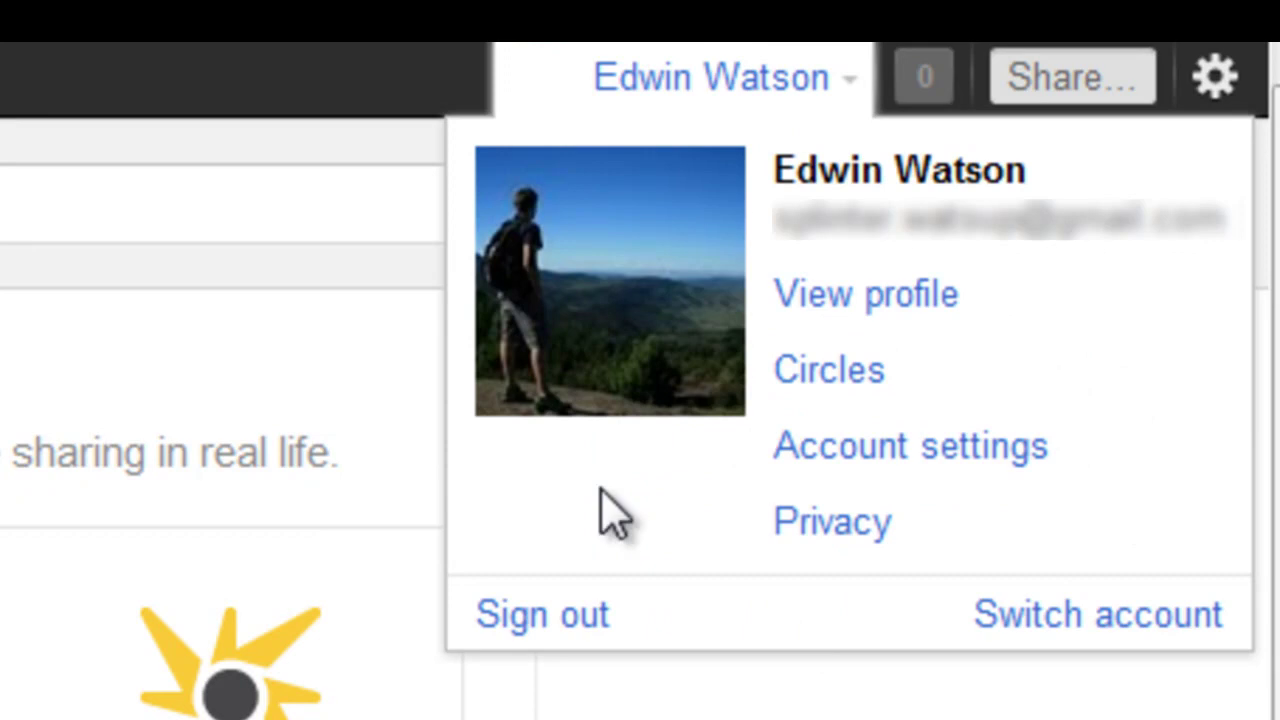
pyautogui.click(978, 478)
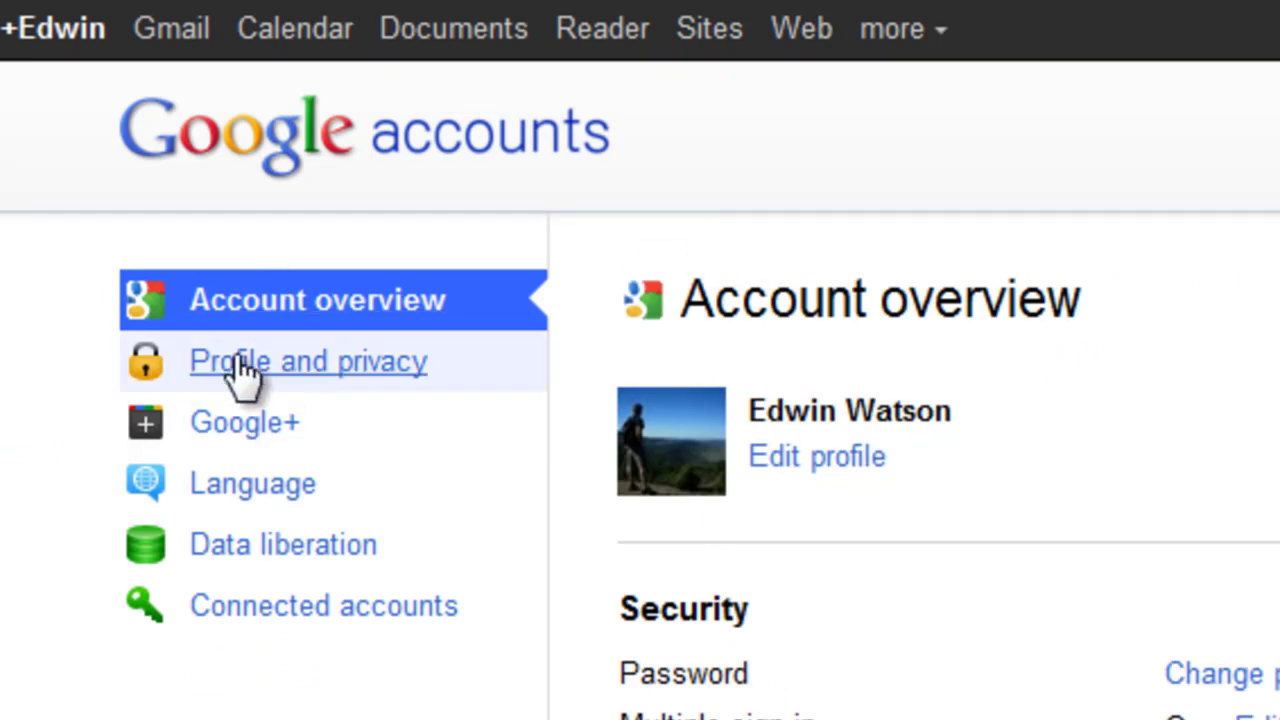
pyautogui.click(249, 447)
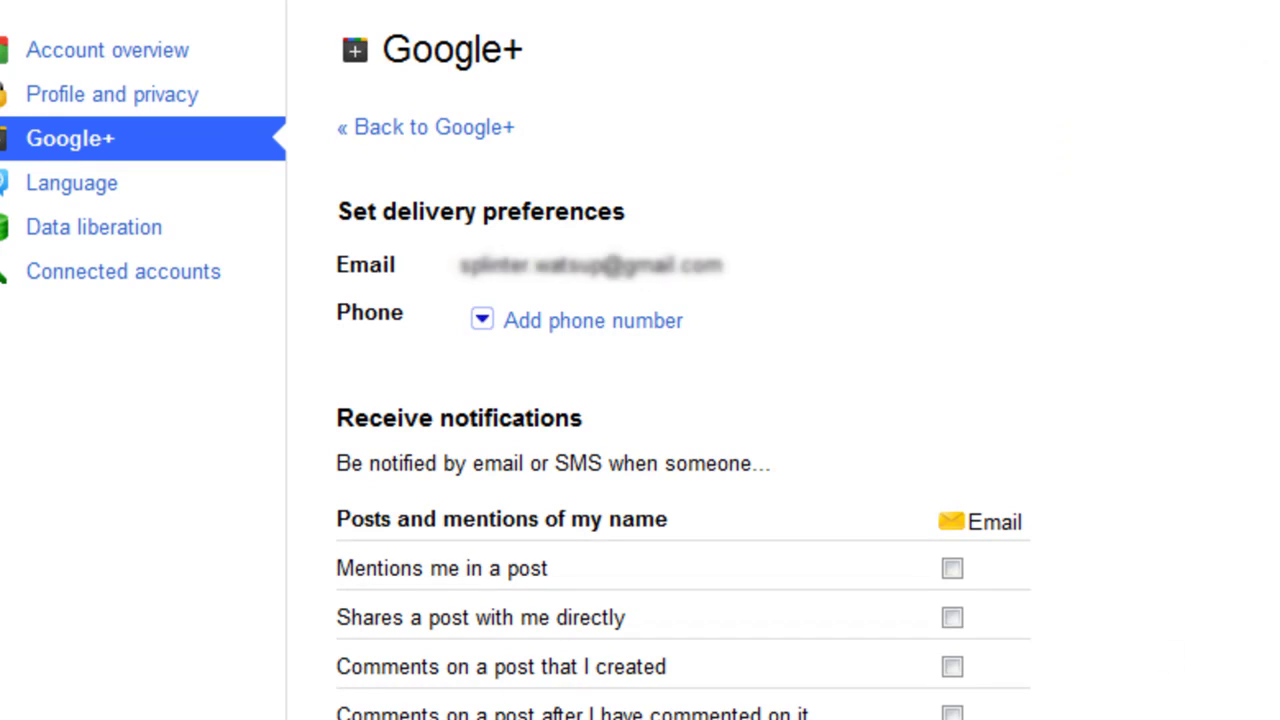
# Expand the Add phone number form, switch country from India back to United States, and request a verification code
pyautogui.scroll(-3, 640, 400)
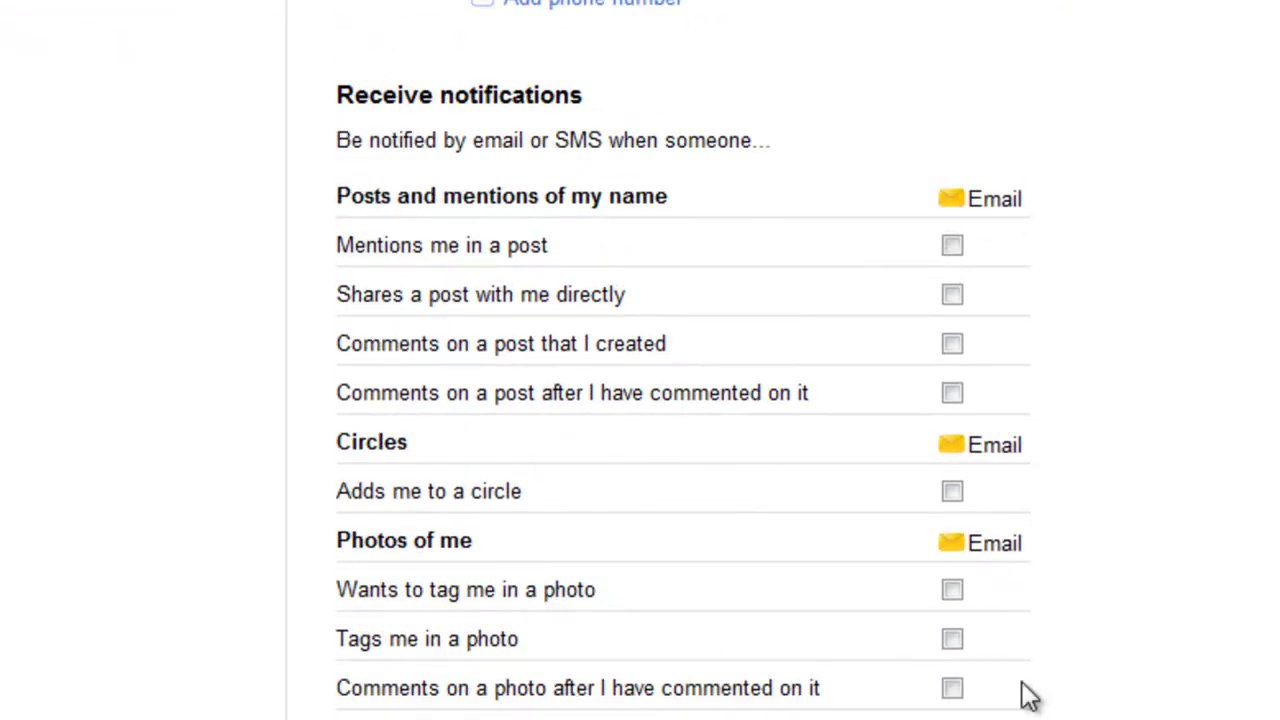
pyautogui.click(590, 5)
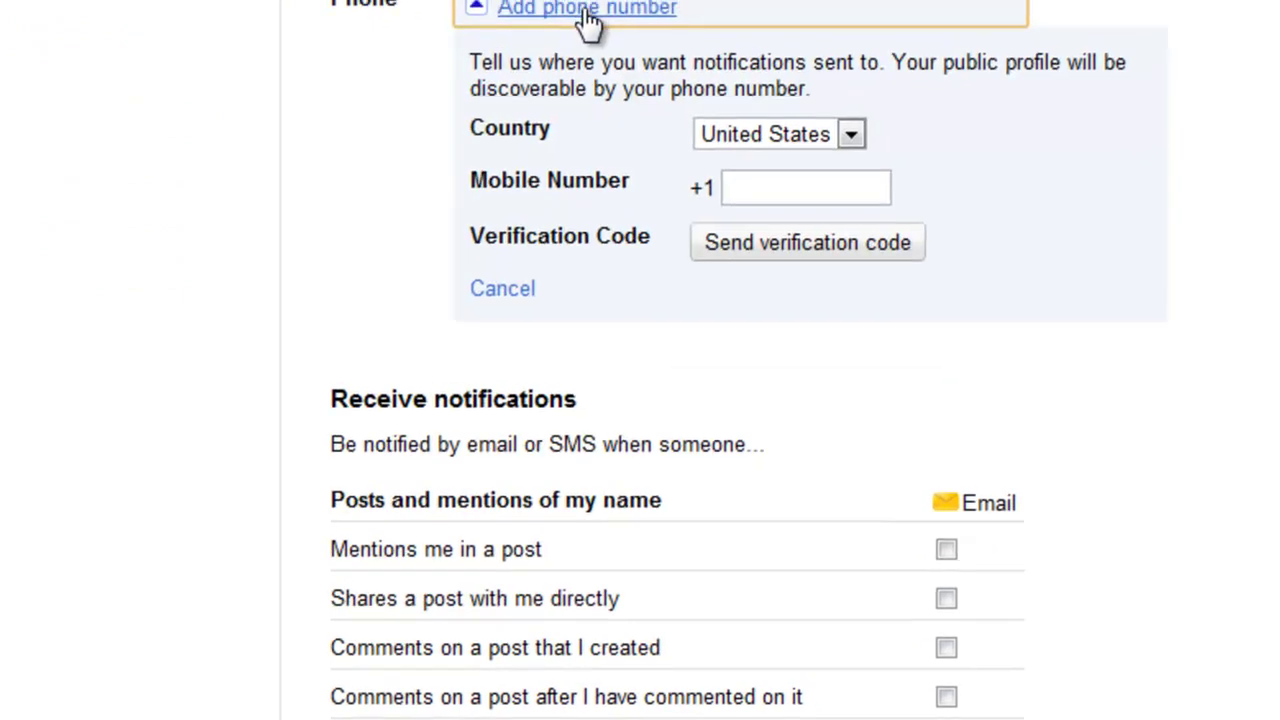
pyautogui.click(806, 172)
pyautogui.click(788, 210)
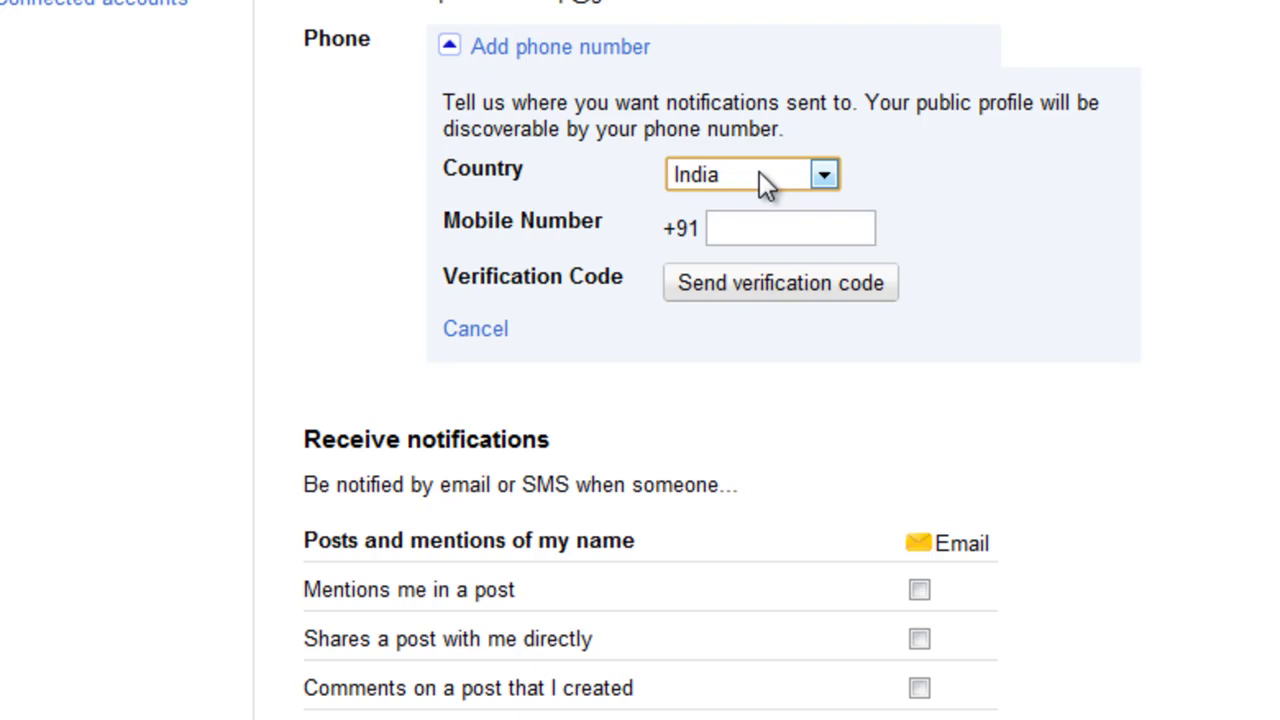
pyautogui.click(759, 175)
pyautogui.click(753, 228)
pyautogui.click(754, 227)
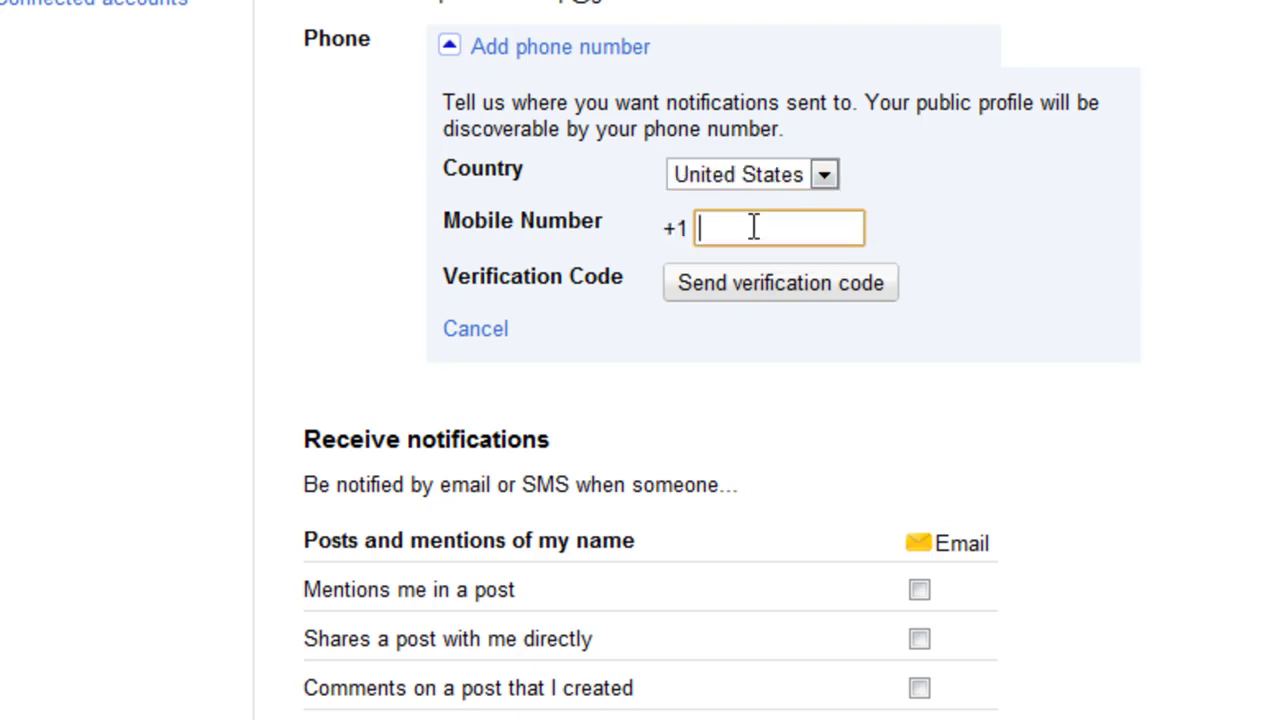
pyautogui.click(703, 282)
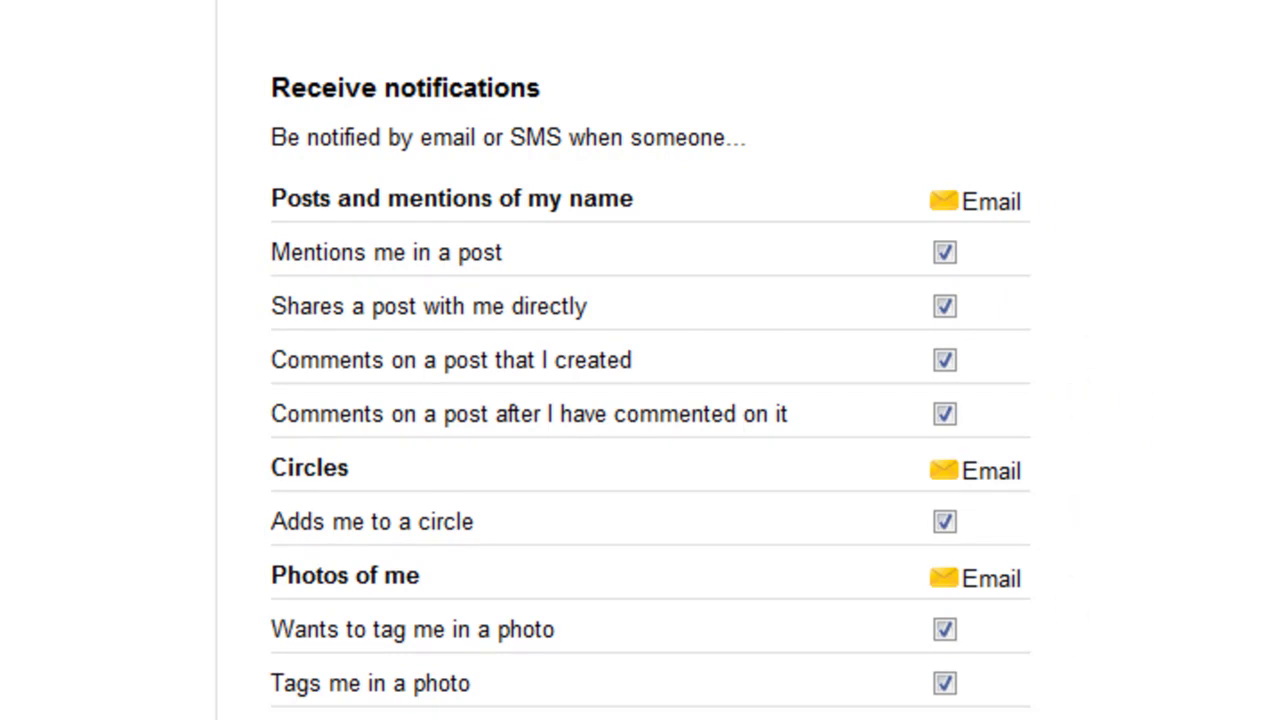
pyautogui.moveTo(634, 360); pyautogui.dragTo(620, 360)
pyautogui.moveTo(674, 210); pyautogui.dragTo(276, 208)
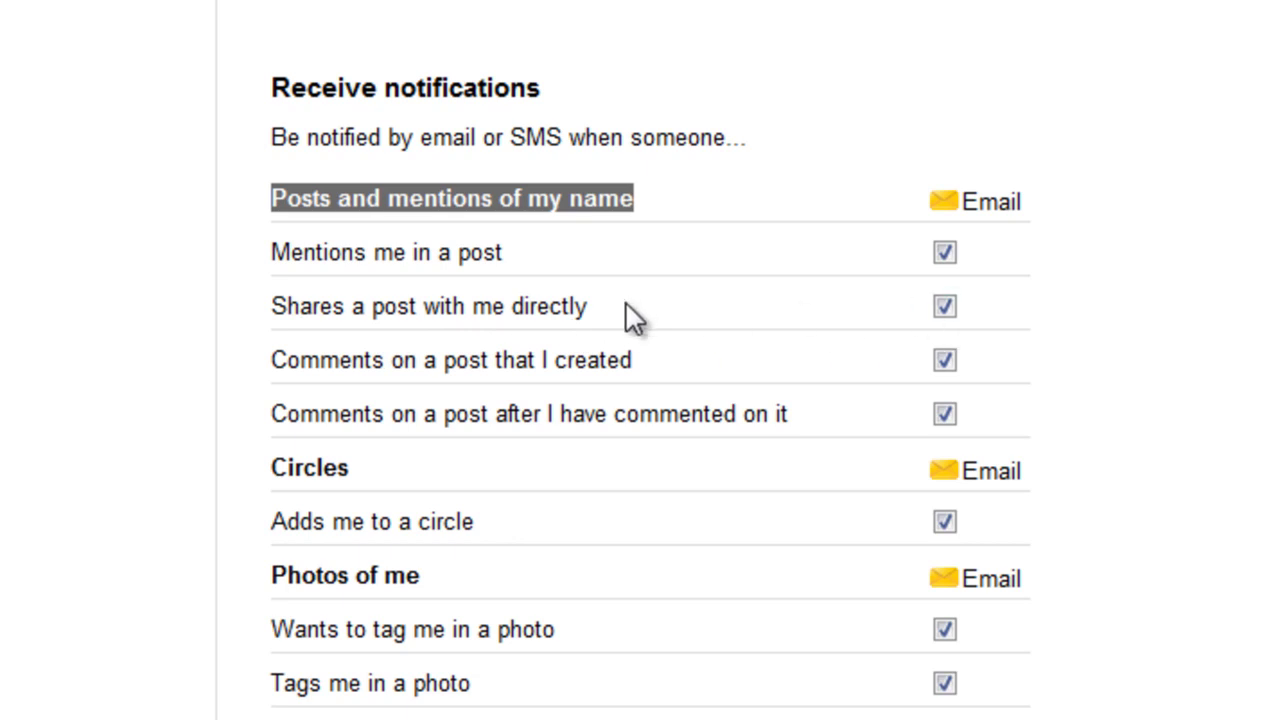
# Uncheck the four Posts and mentions email alerts: mentions, shares, comments on my posts, and comments after me
pyautogui.click(945, 253)
pyautogui.click(945, 307)
pyautogui.click(945, 360)
pyautogui.click(945, 414)
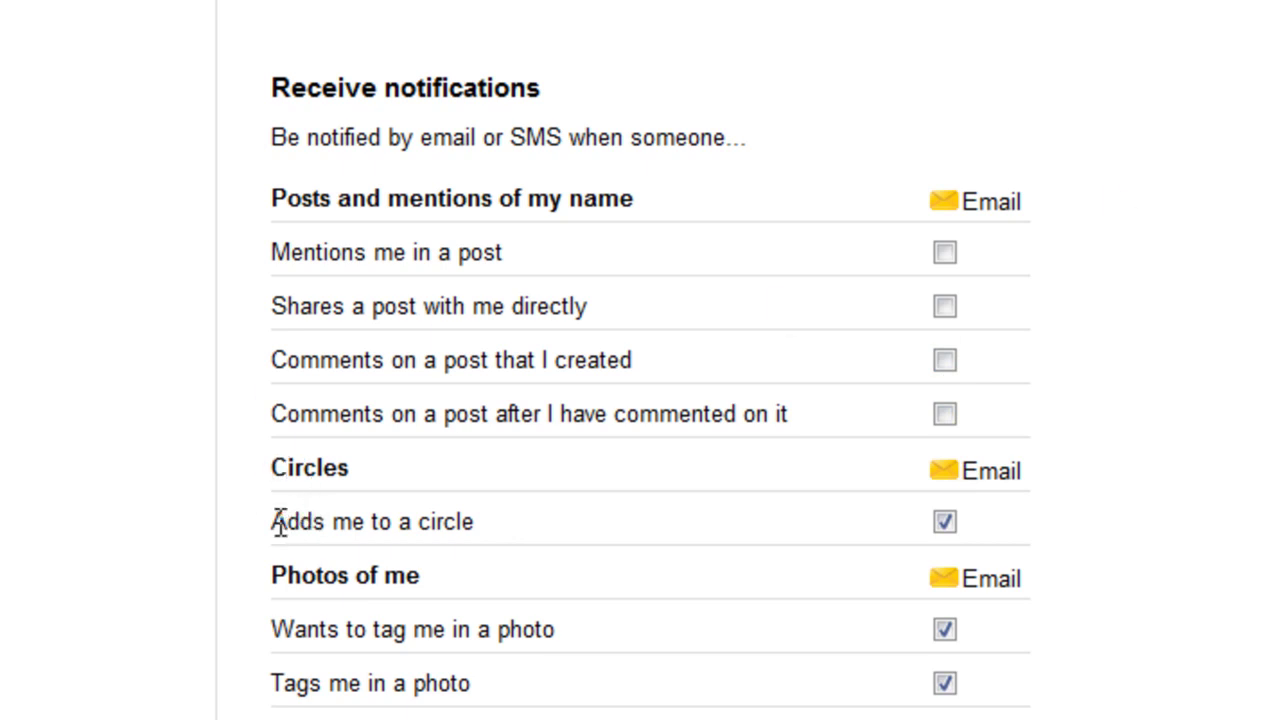
pyautogui.moveTo(274, 520); pyautogui.dragTo(690, 528)
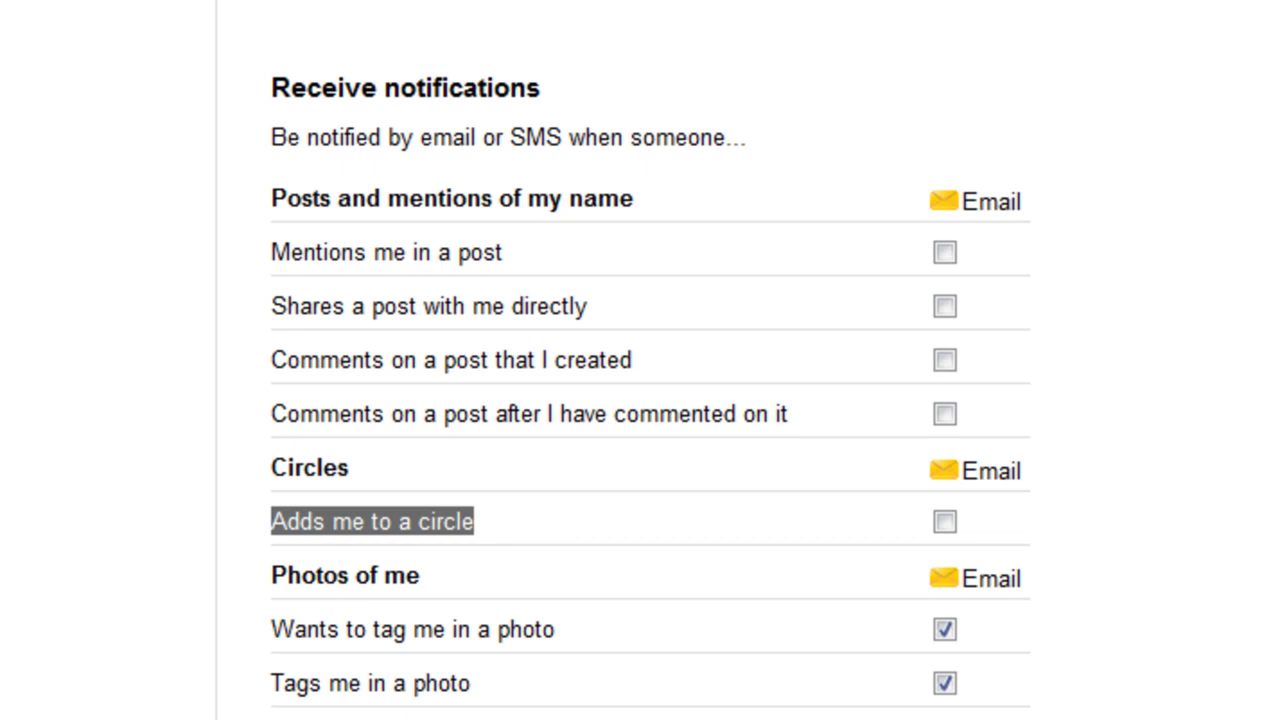
# Uncheck the four Photos of me email alerts and the Huddle start alert
pyautogui.scroll(-4, 650, 390)
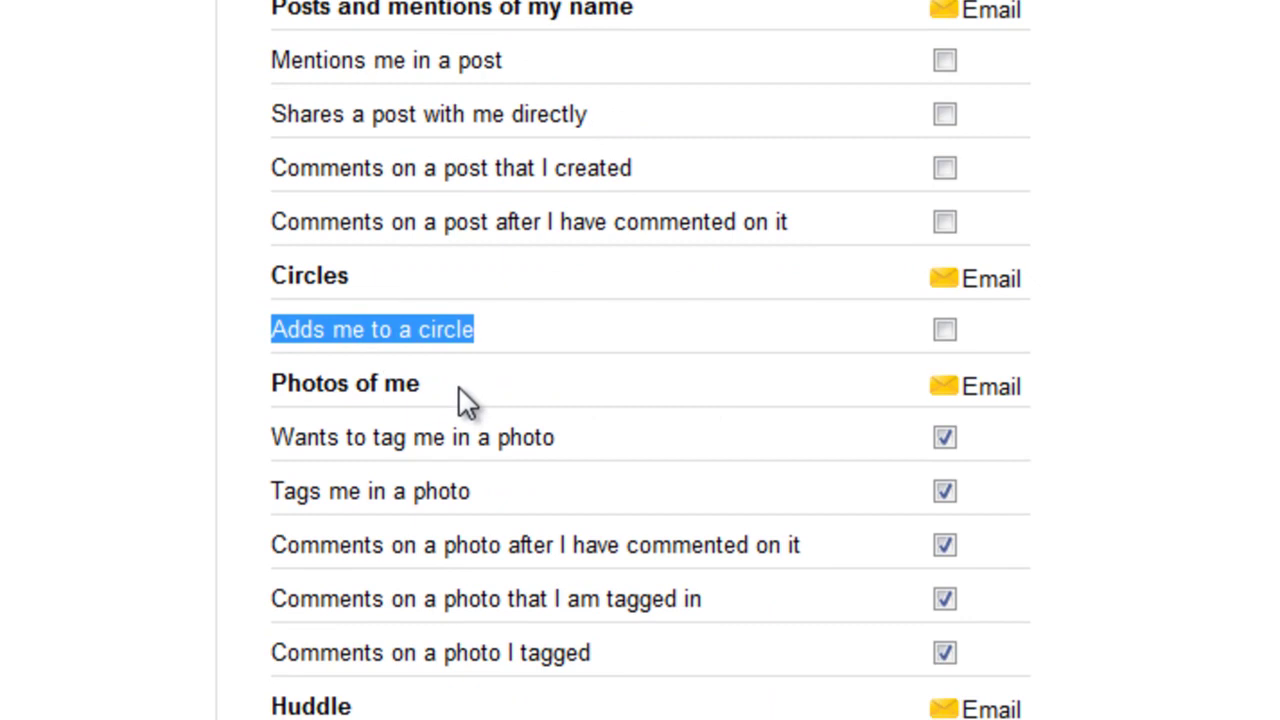
pyautogui.scroll(-2, 945, 410)
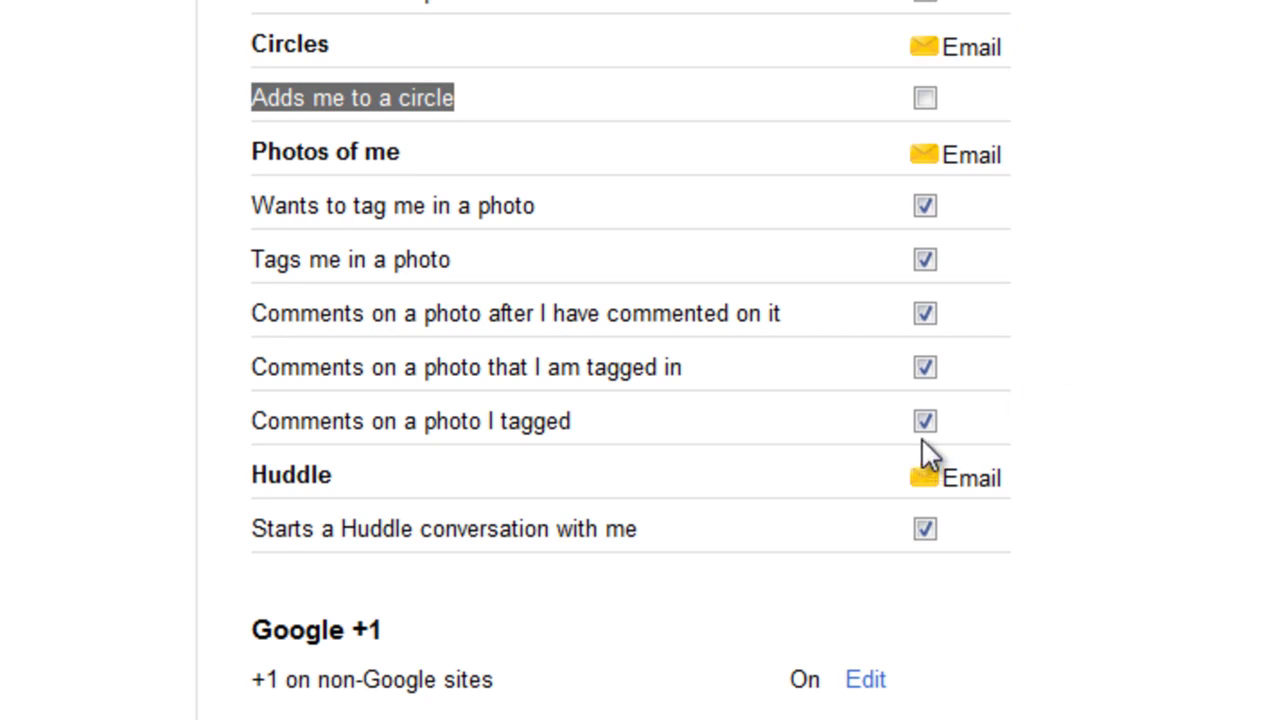
pyautogui.click(925, 424)
pyautogui.click(931, 365)
pyautogui.click(931, 312)
pyautogui.click(931, 259)
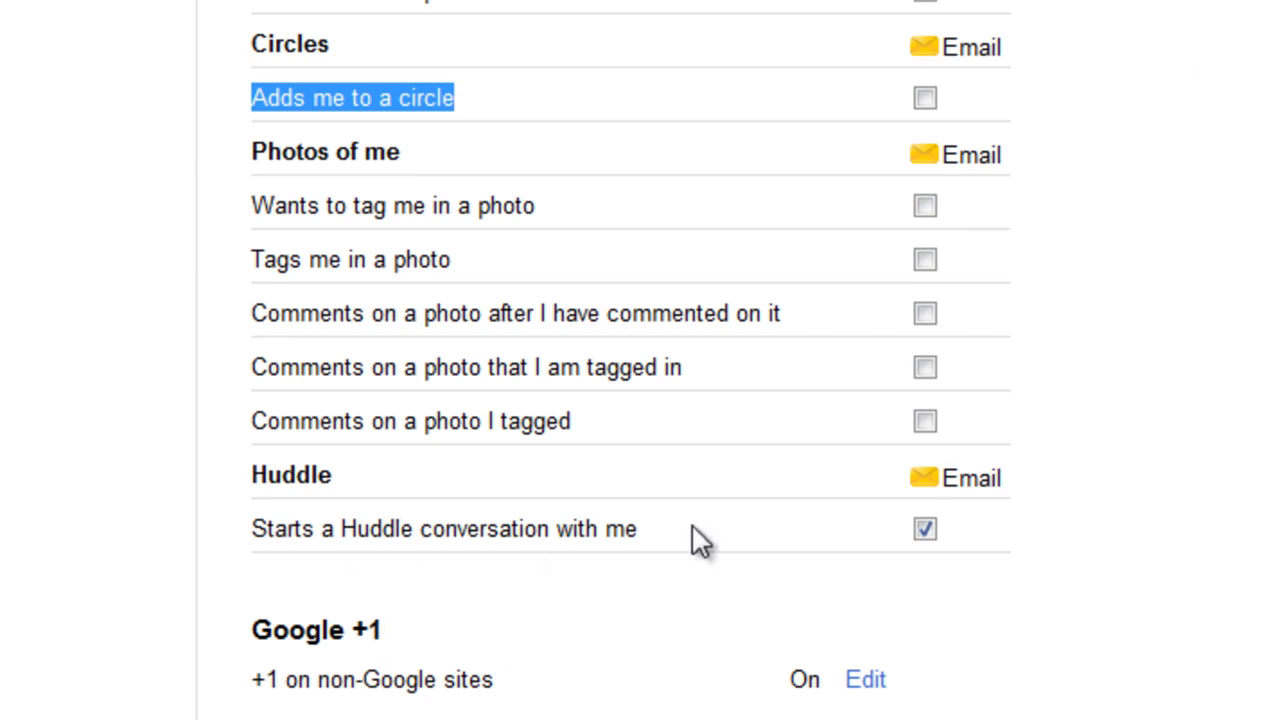
pyautogui.click(926, 529)
pyautogui.scroll(-2, 963, 640)
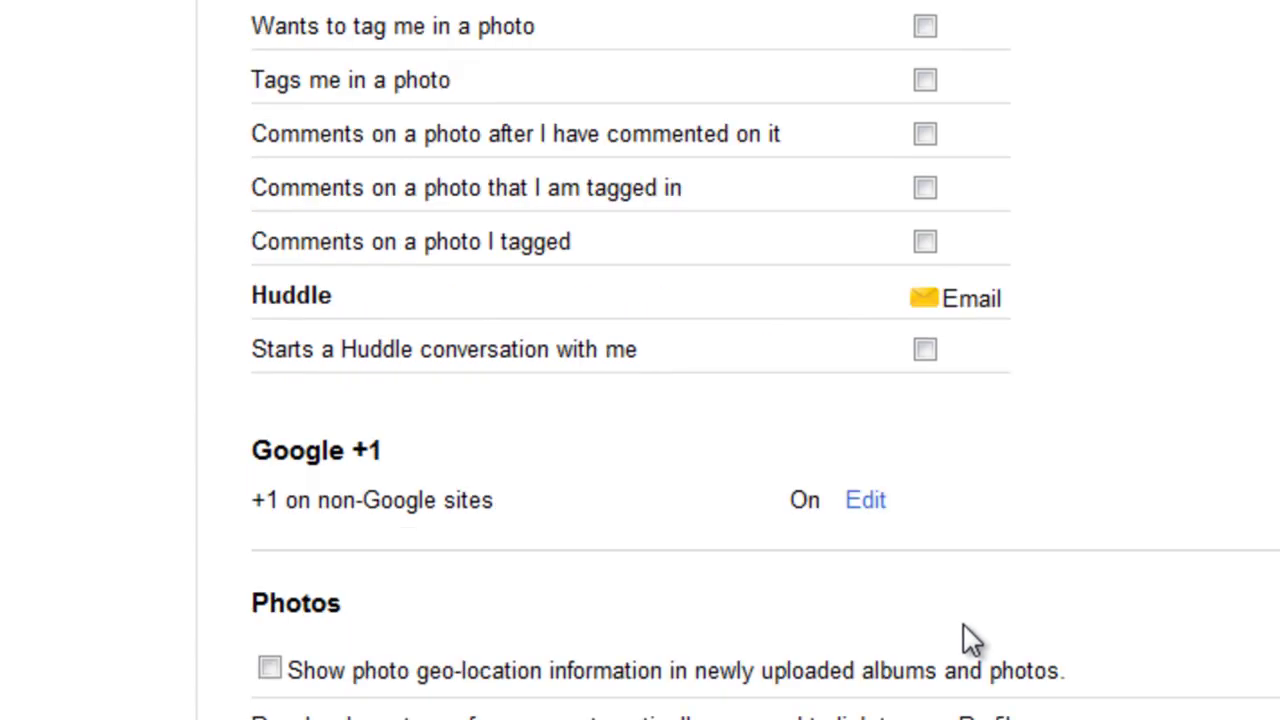
pyautogui.scroll(4, 955, 550)
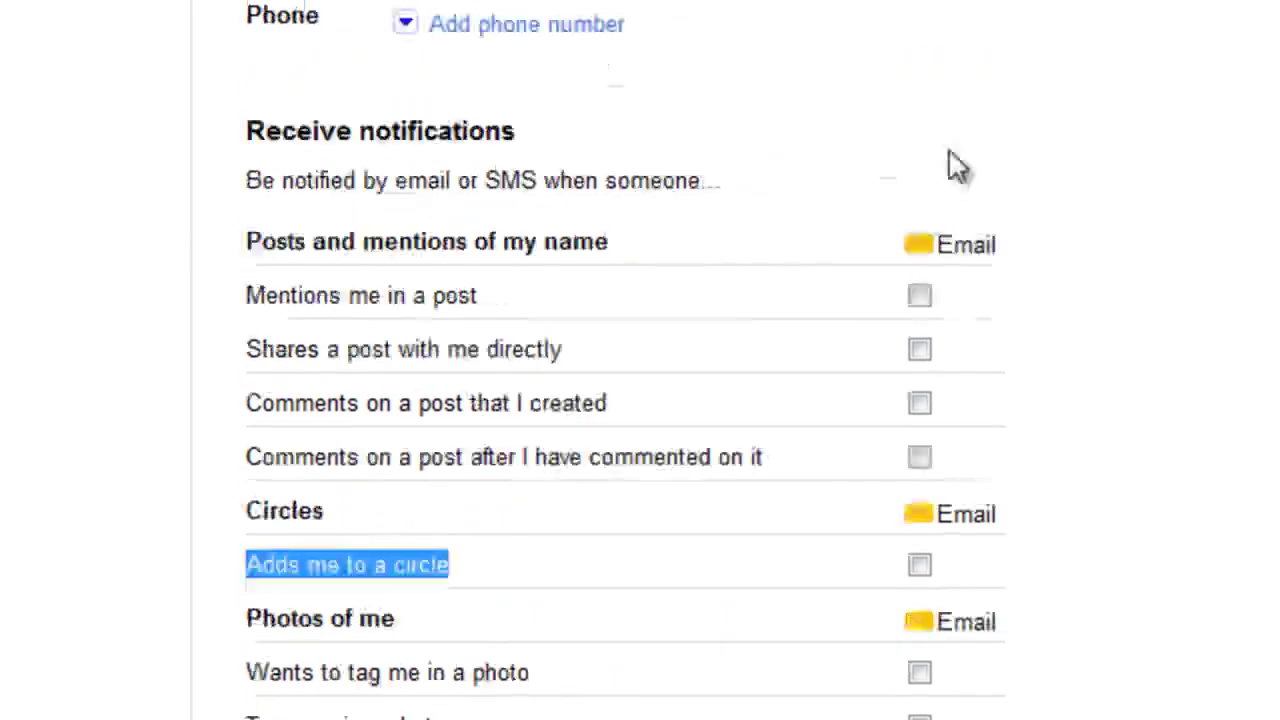
# Show the Google+ notifications list, then close it
pyautogui.click(993, 70)
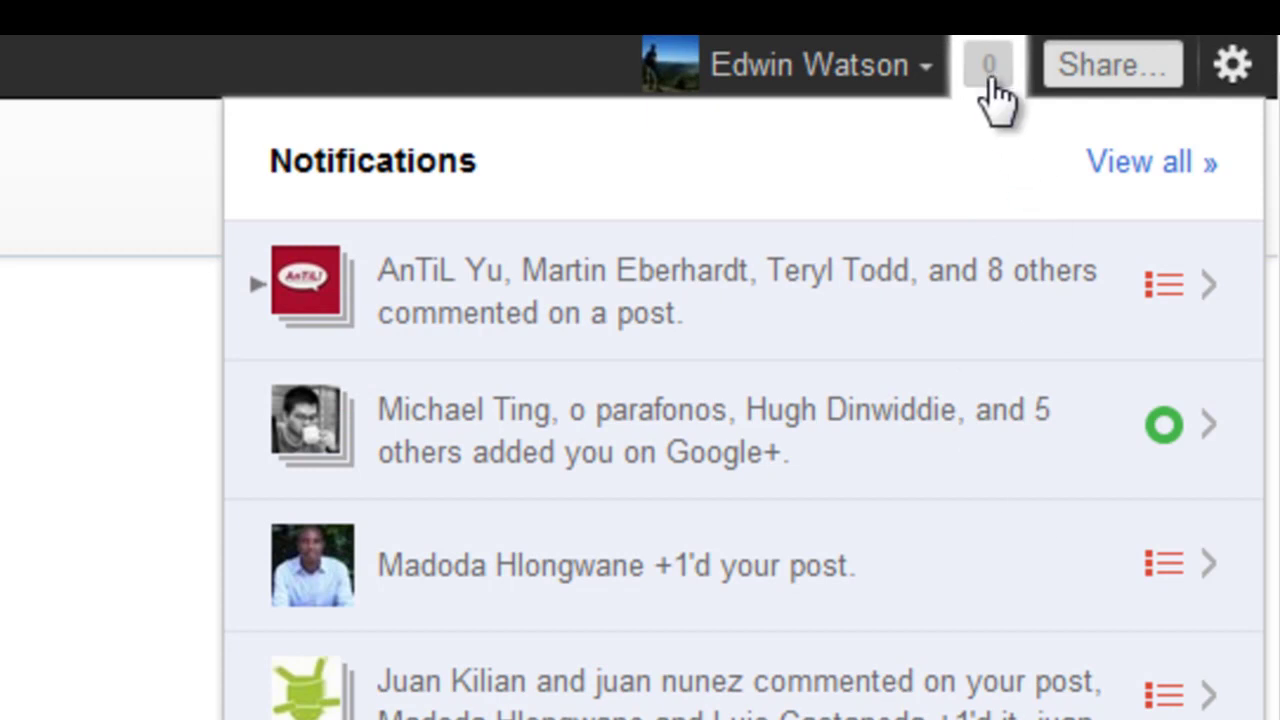
pyautogui.click(991, 85)
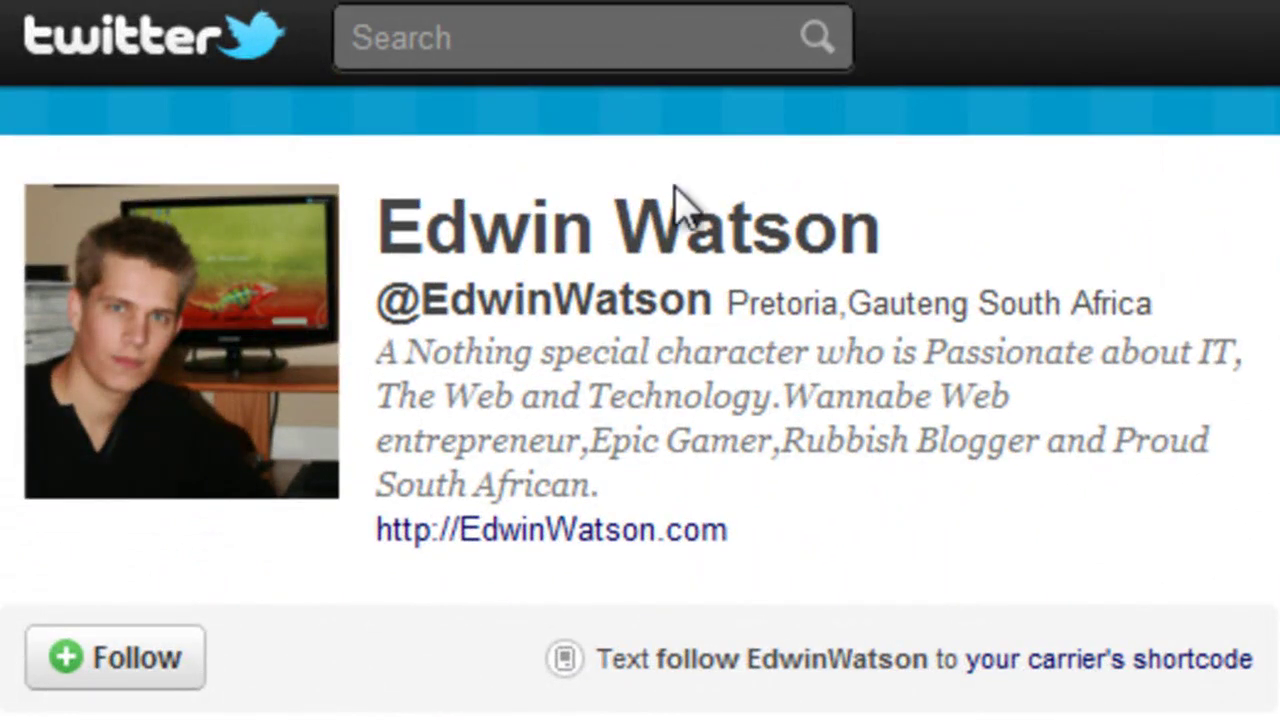
# Highlight the handle and bio on the Twitter profile
pyautogui.moveTo(385, 303); pyautogui.dragTo(745, 330)
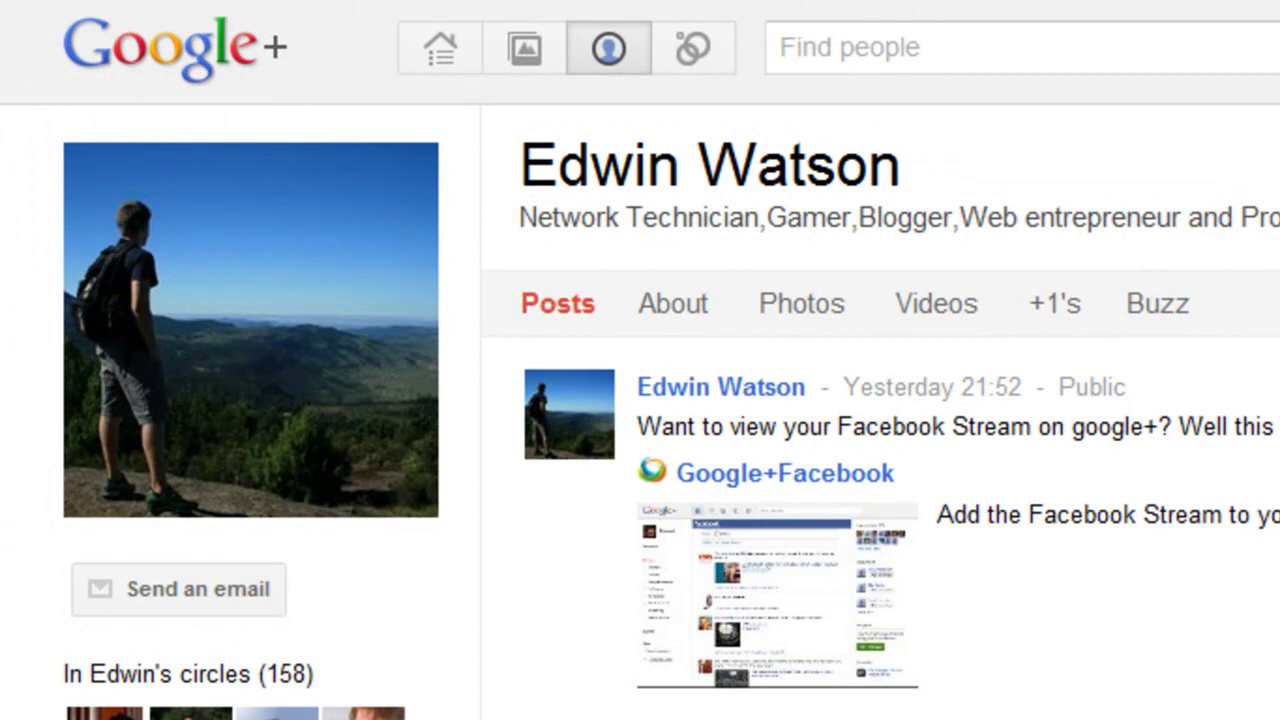
# Focus the Find people box and highlight the profile's name heading
pyautogui.click(903, 49)
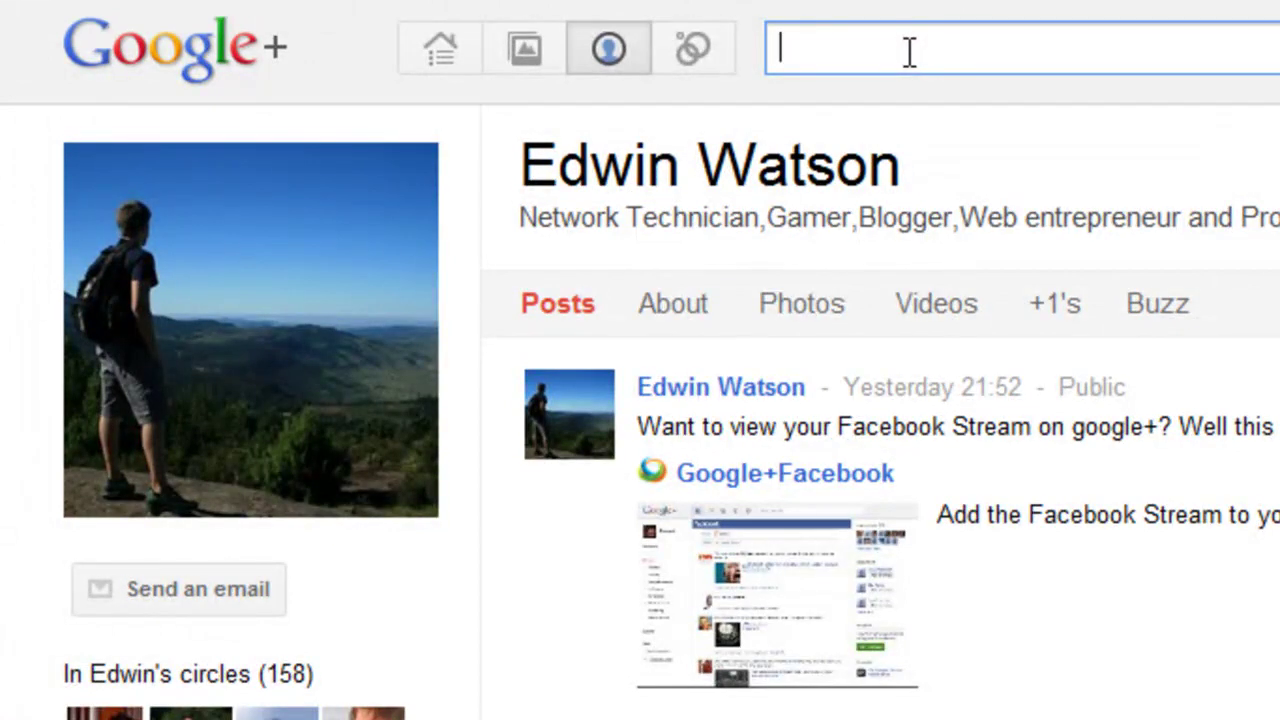
pyautogui.moveTo(905, 165); pyautogui.dragTo(518, 165)
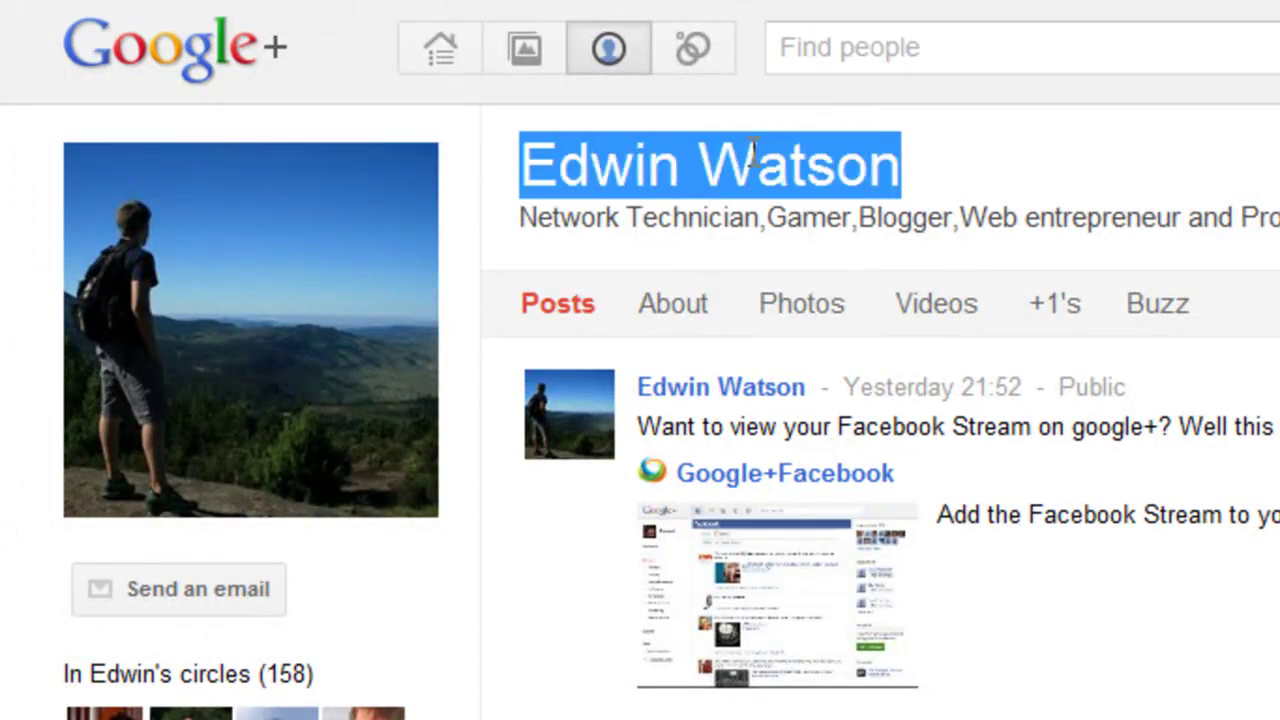